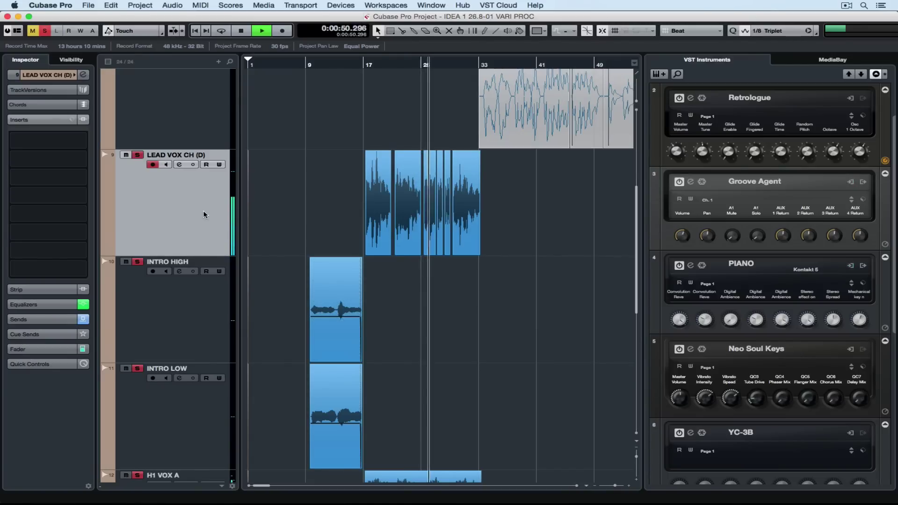
Duplicate the LEAD VOX CH (D) track and delete all the audio events from the copy
key(space)
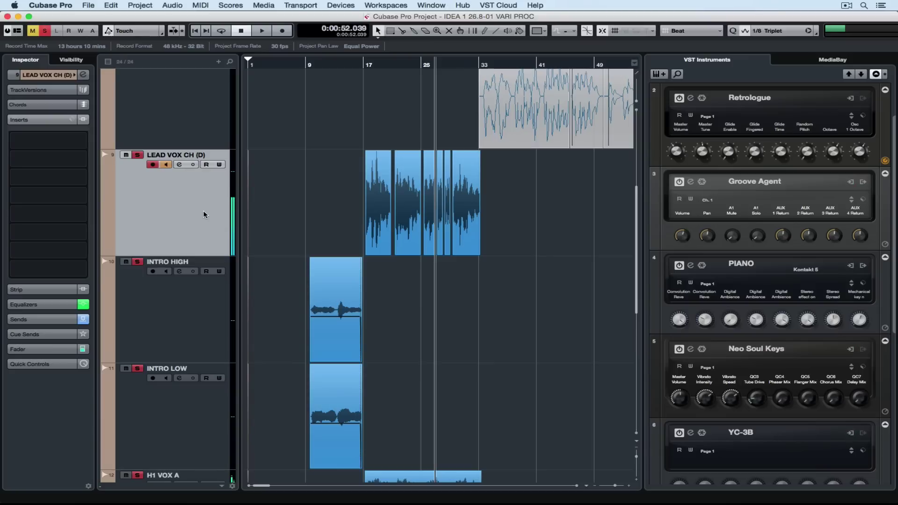
right_click(205, 203)
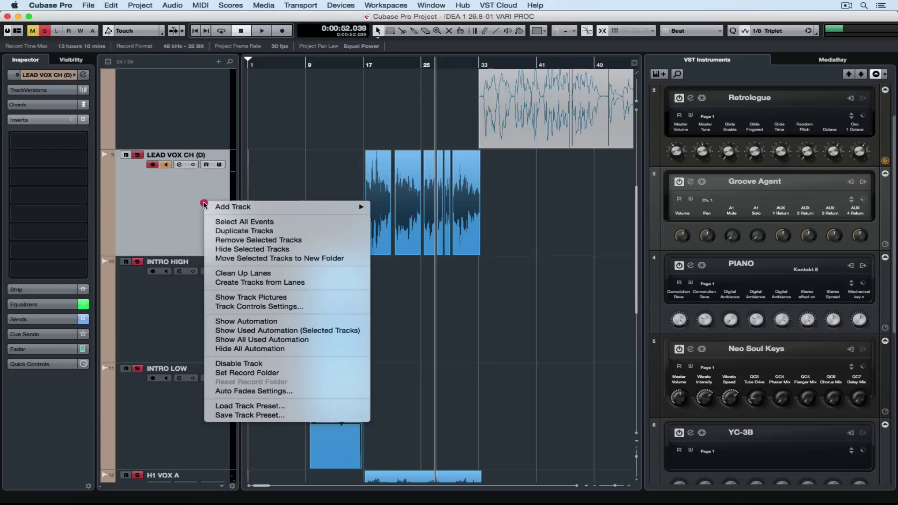
click(227, 231)
click(302, 312)
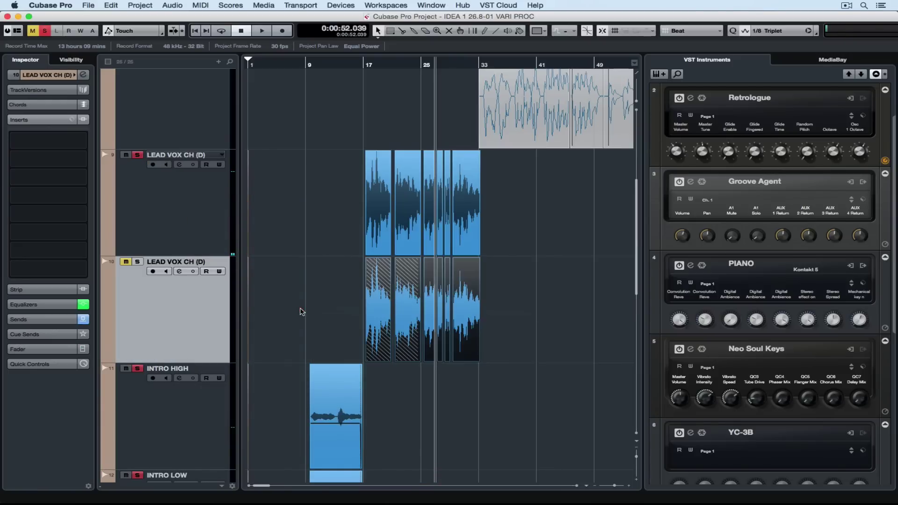
key(Delete)
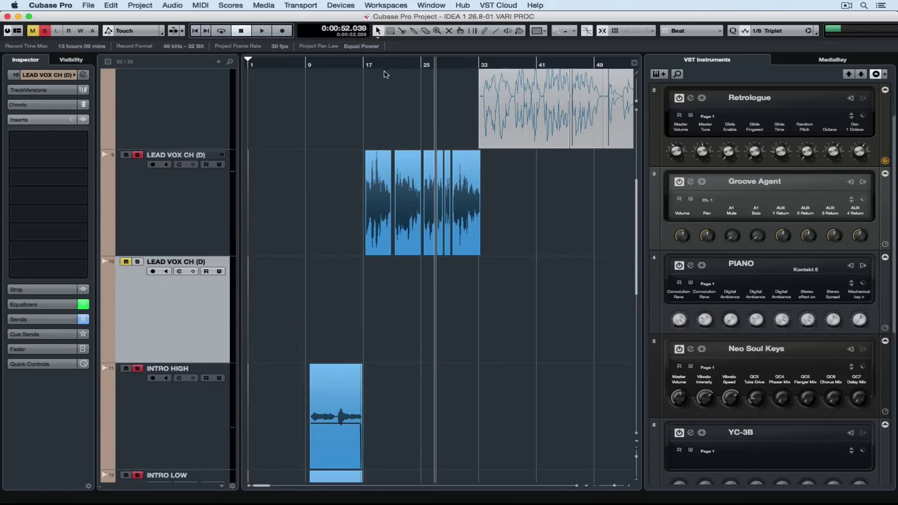
Rename the duplicated, emptied vocal track as BREAK FX
click(371, 64)
click(381, 171)
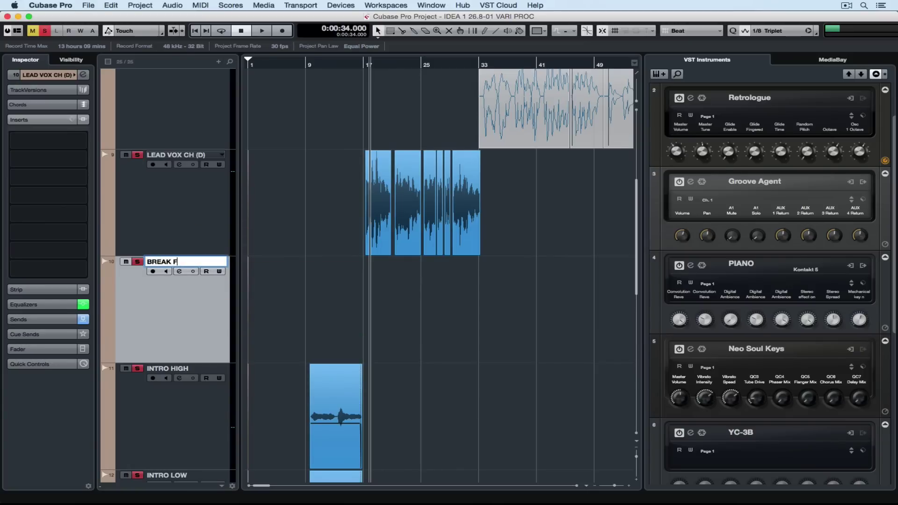
key(Return)
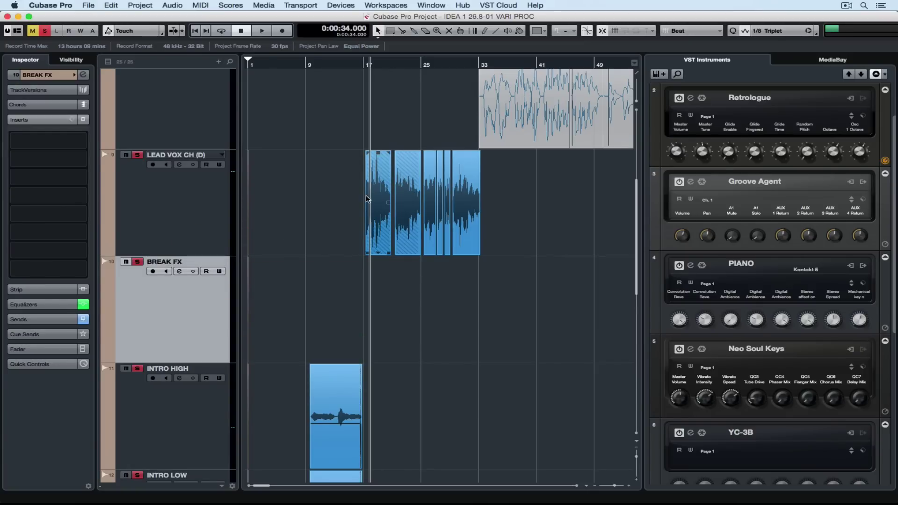
Open the first lead vocal event in the Sample Editor and place its BREAK region on the BREAK FX track at bar 9
double_click(381, 199)
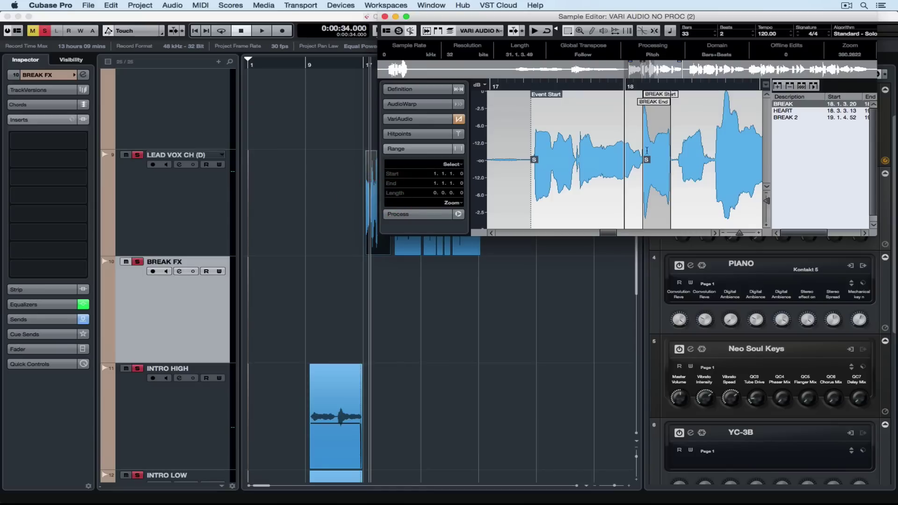
click(815, 85)
drag(786, 104, 307, 321)
Play the project from the BREAK clip and move the clip to bar 10 on the BREAK FX track
key(h)
key(h)
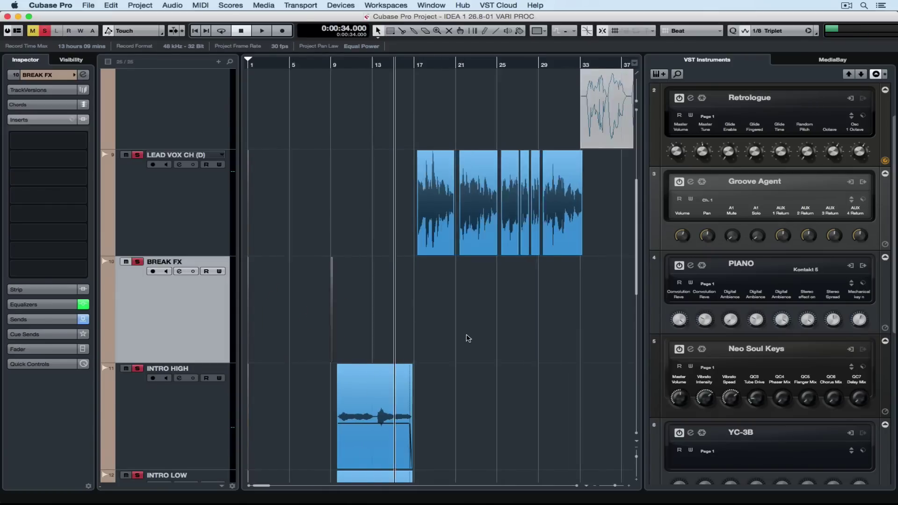
key(h)
key(h)
key(h)
key(h)
key(h)
key(h)
key(h)
key(h)
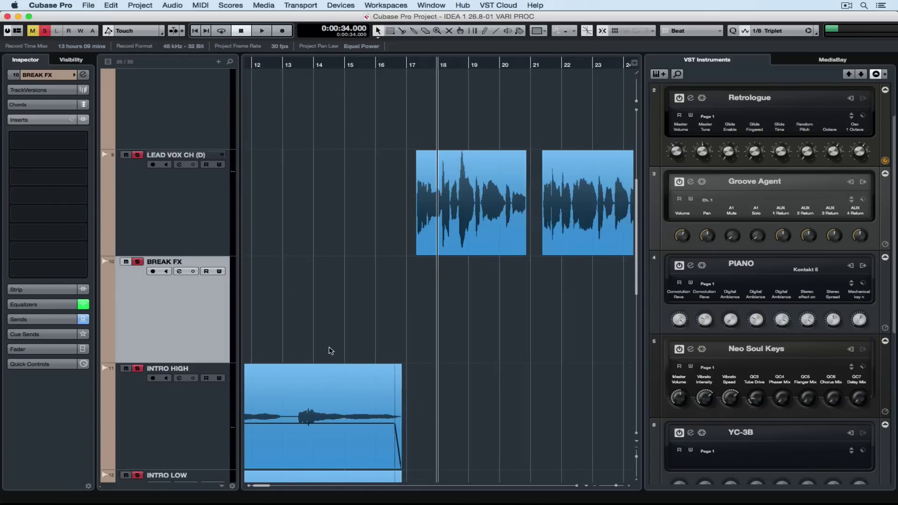
key(l)
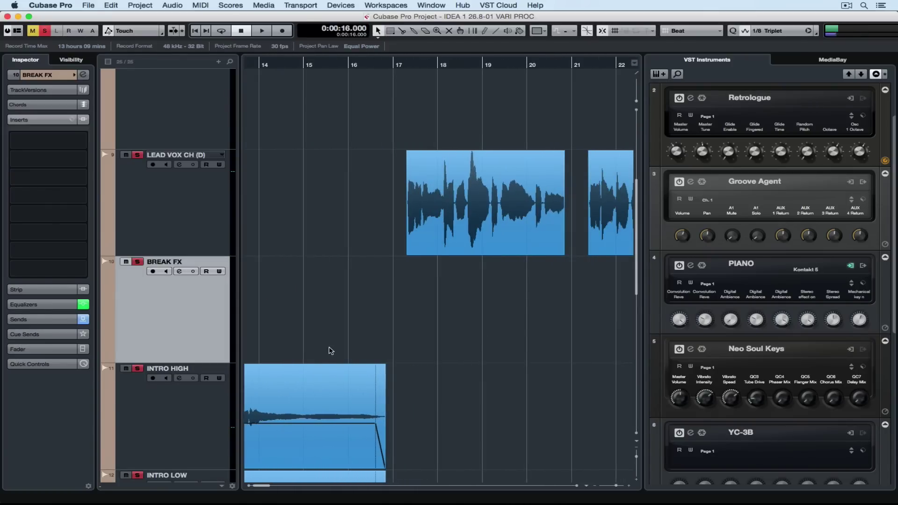
scroll(340, 323, left, 5)
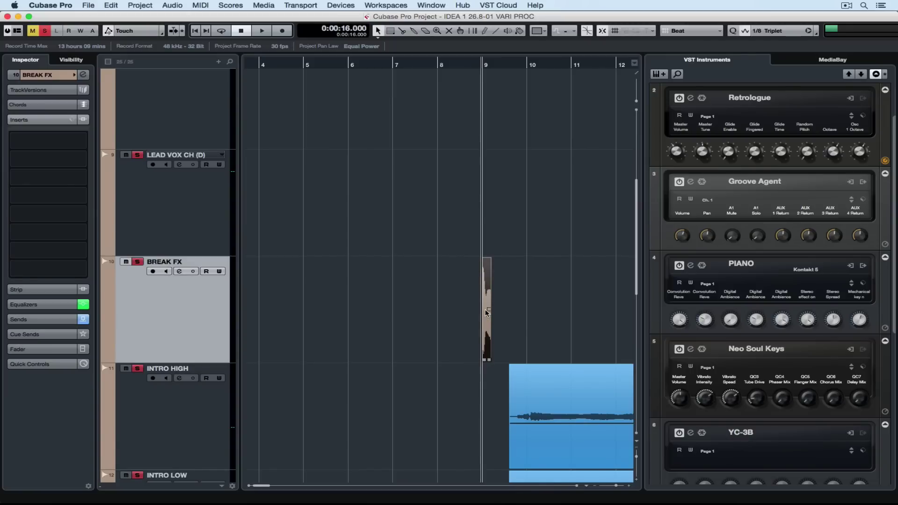
key(space)
drag(487, 313, 525, 302)
Set the BREAK FX track's volume fader to about -10.4 dB
click(21, 350)
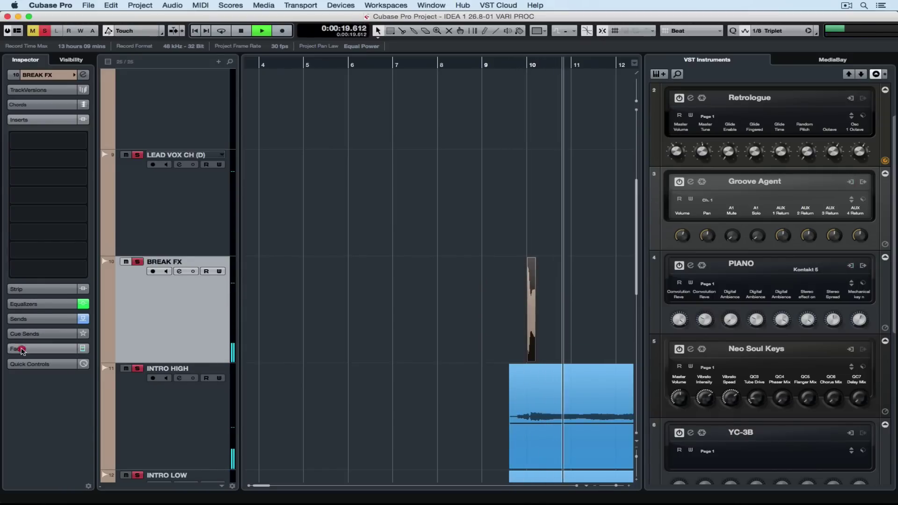
click(29, 306)
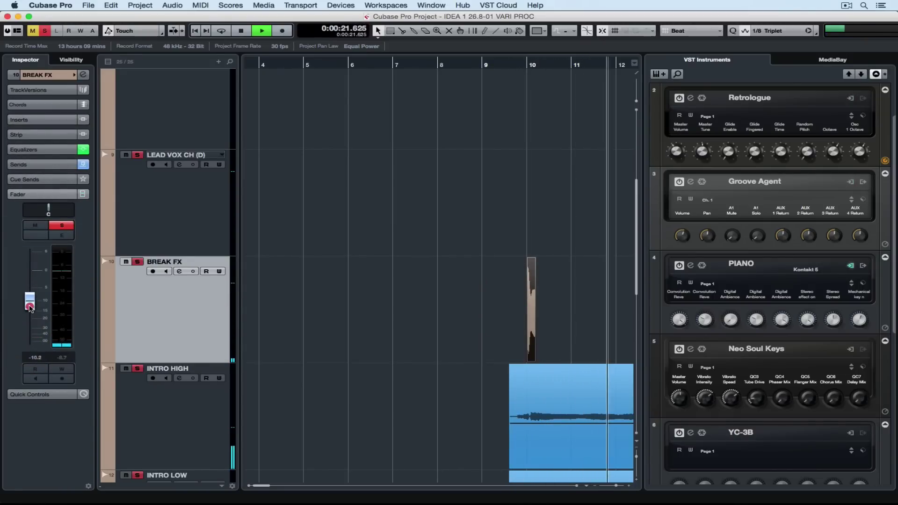
drag(29, 305, 29, 306)
Copy the BREAK clip from bar 10 to bars 13 and 16 on the BREAK FX track, auditioning the result
key(l)
scroll(331, 313, right, 1)
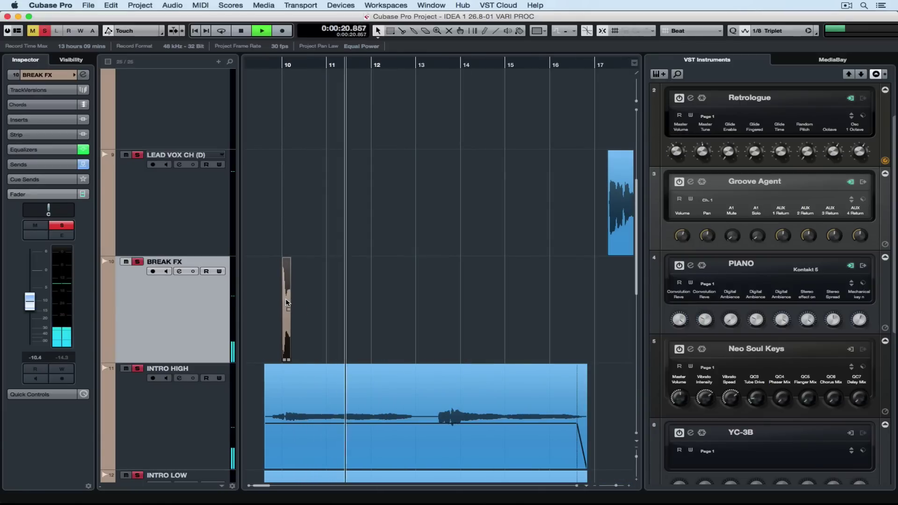
key(space)
drag(288, 302, 424, 282)
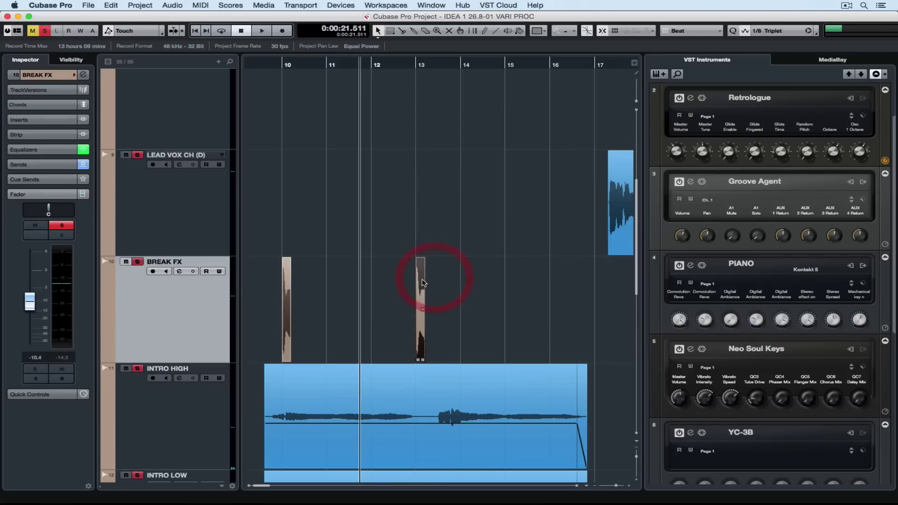
key(l)
key(space)
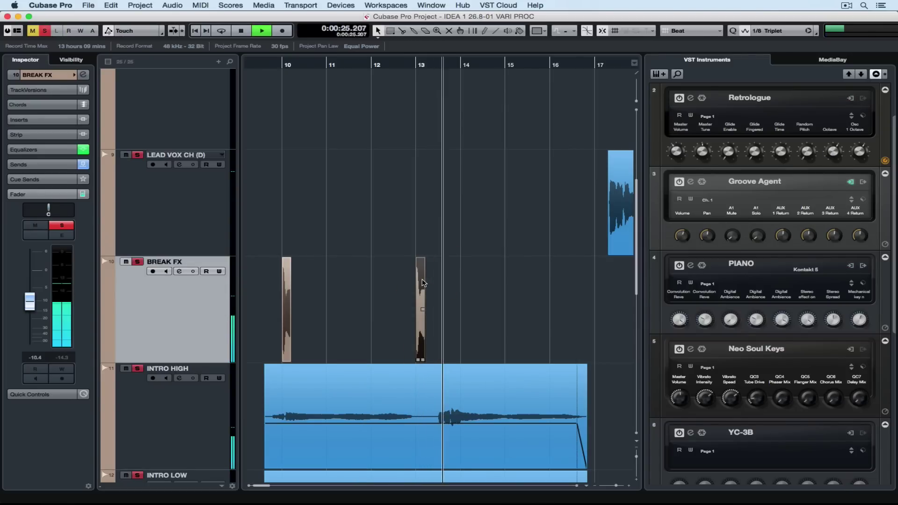
mouse_move(422, 280)
mouse_down()
mouse_move(571, 281)
mouse_move(557, 281)
mouse_up()
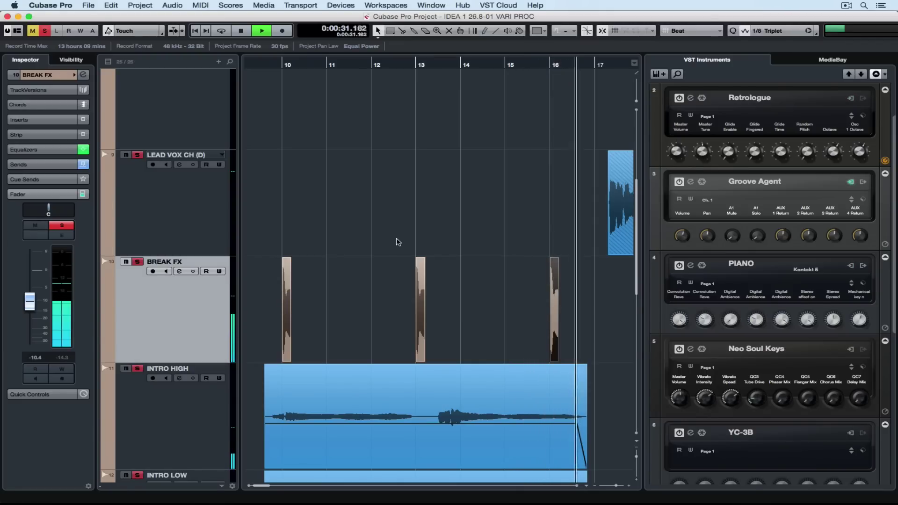
key(space)
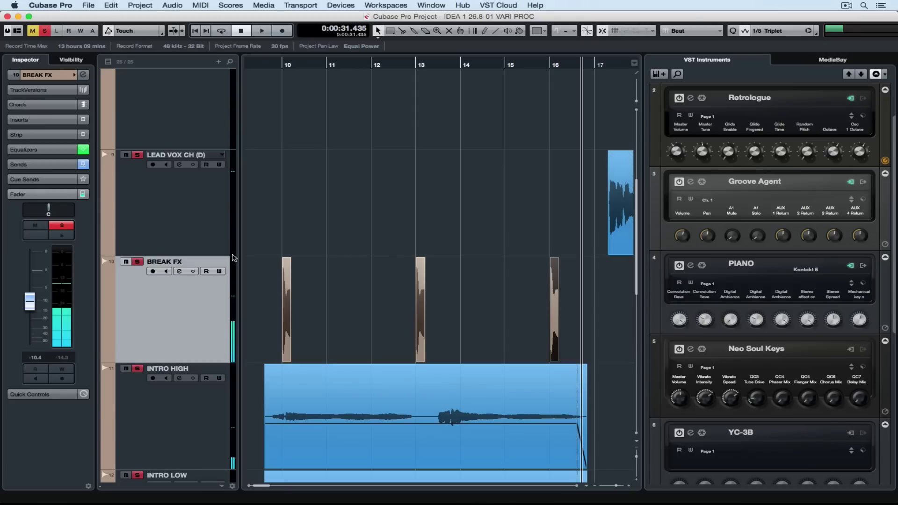
Load FabFilter Timeless 2 into the first insert slot of the BREAK FX track
key(g)
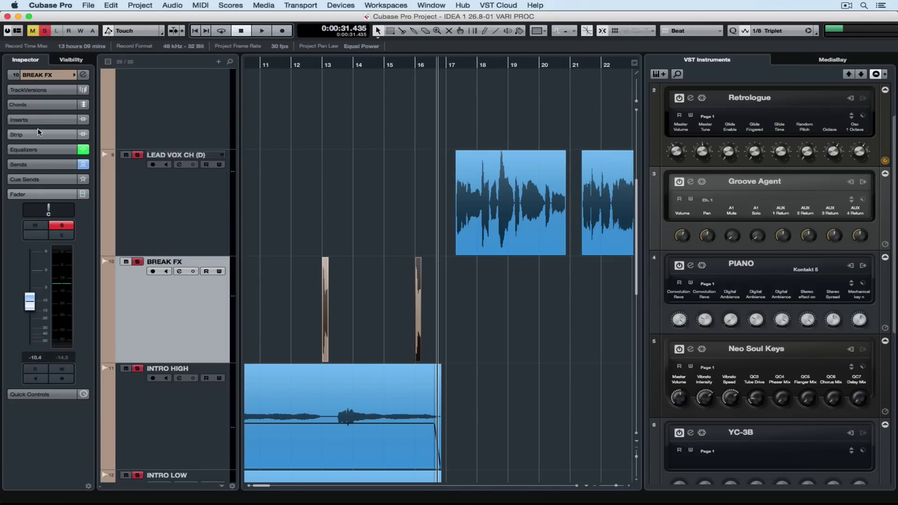
click(34, 122)
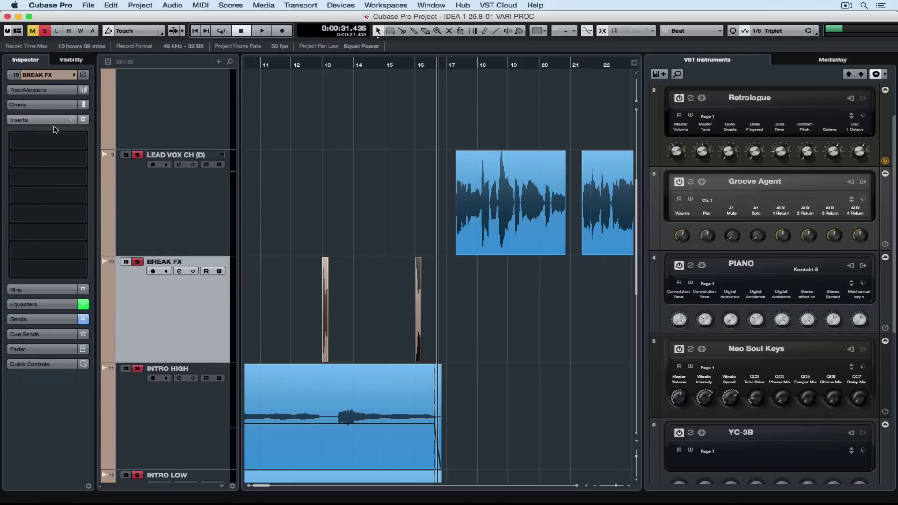
click(84, 139)
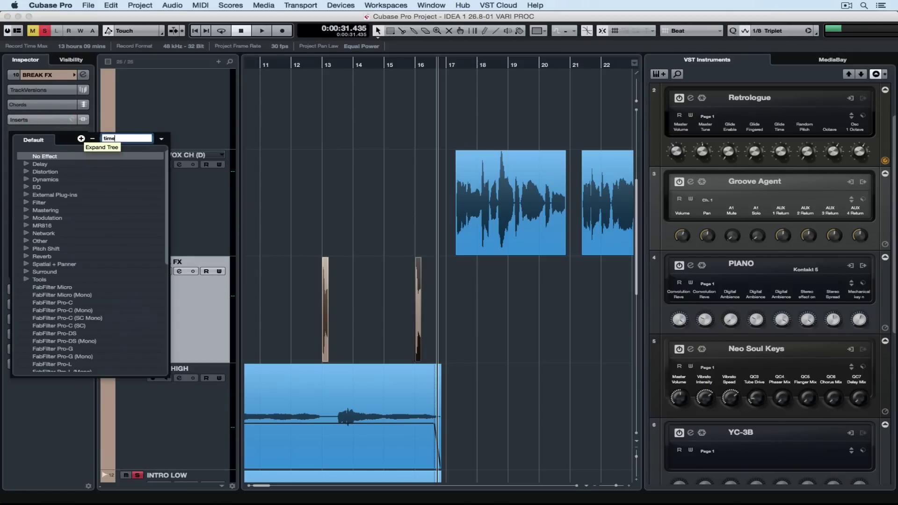
key(Return)
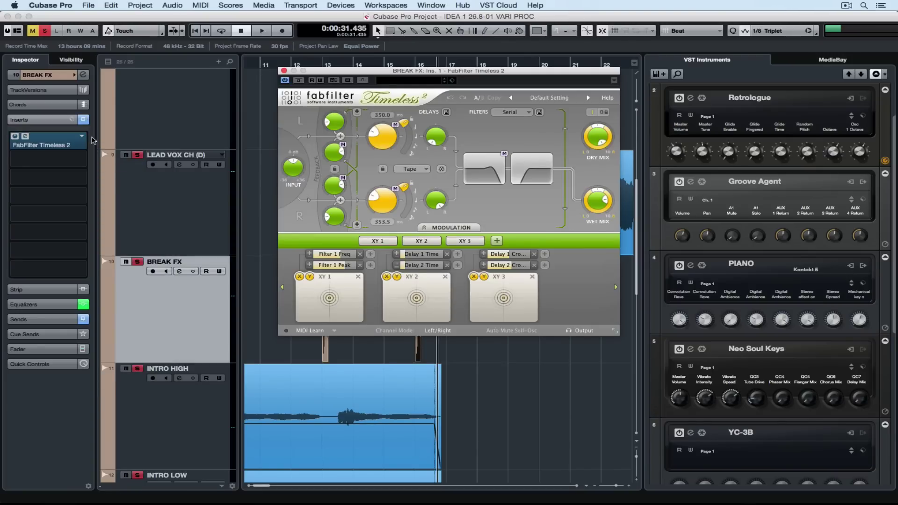
Play from the BREAK clip at bar 10 to audition the delay and adjust Timeless 2's wet mix
key(space)
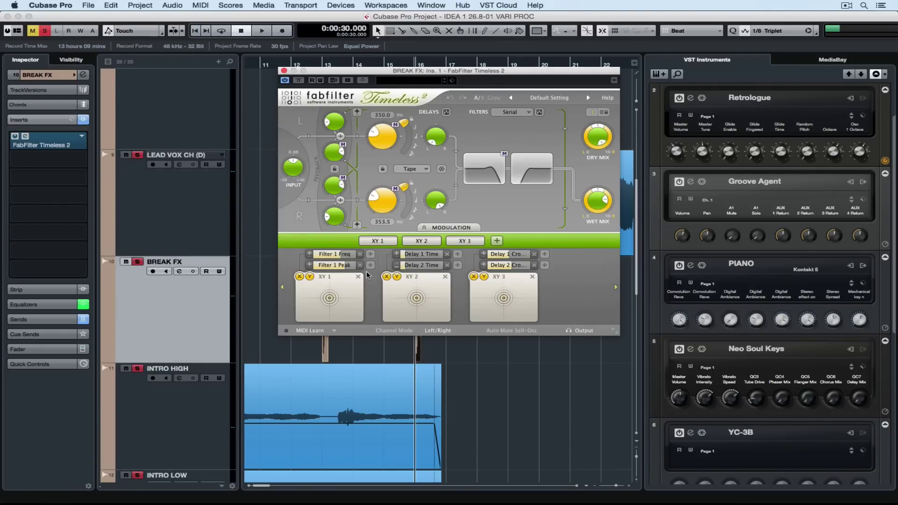
scroll(266, 278, left, 5)
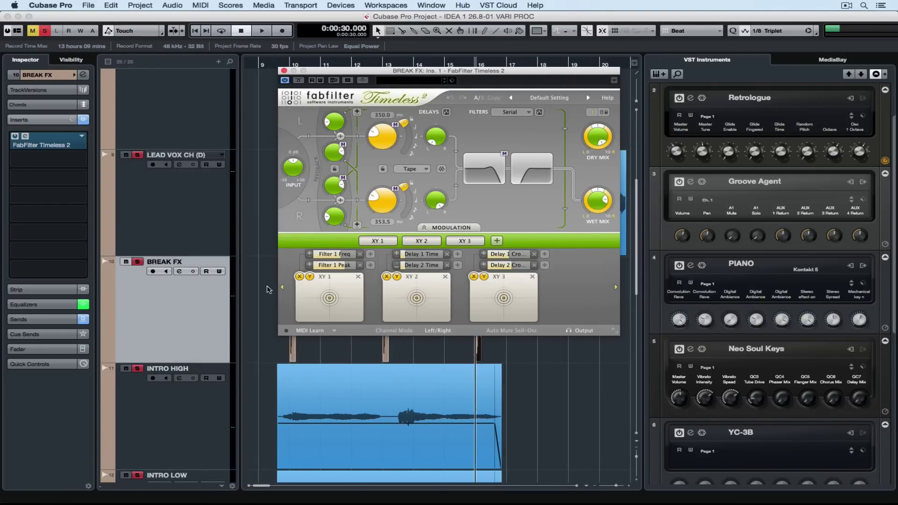
click(304, 352)
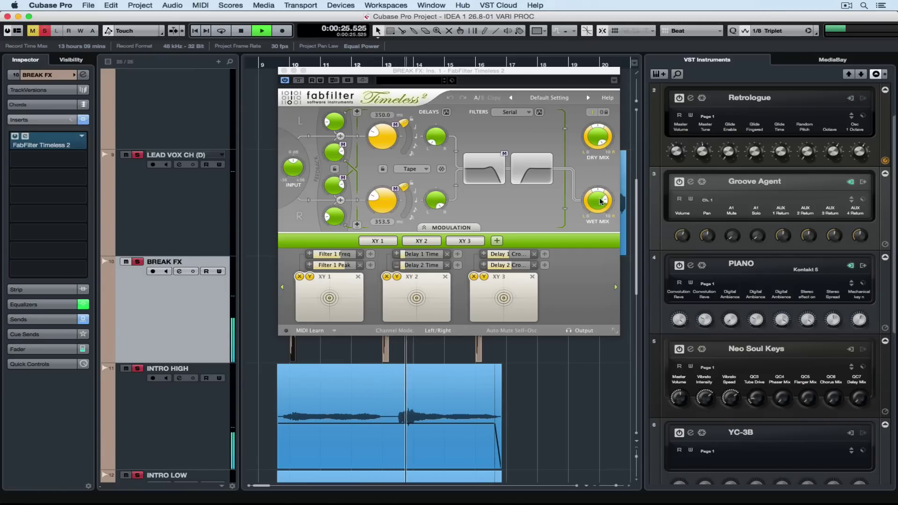
click(599, 174)
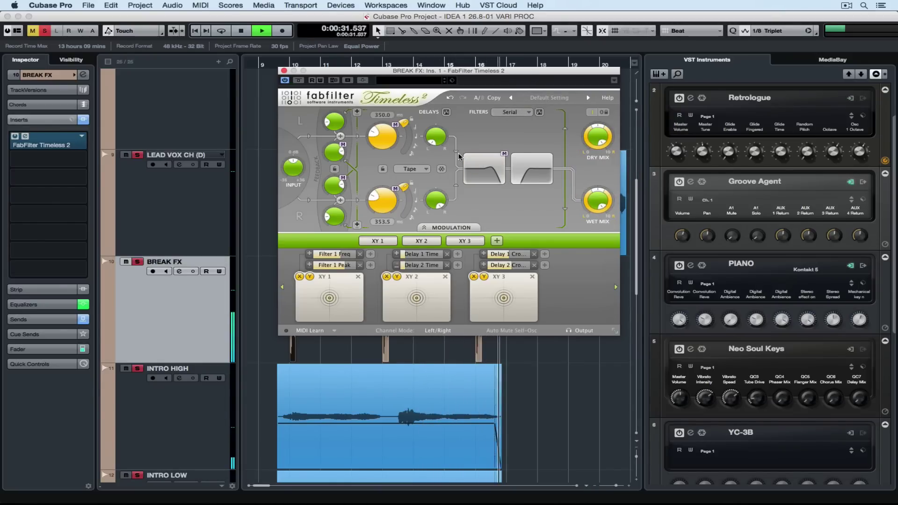
key(space)
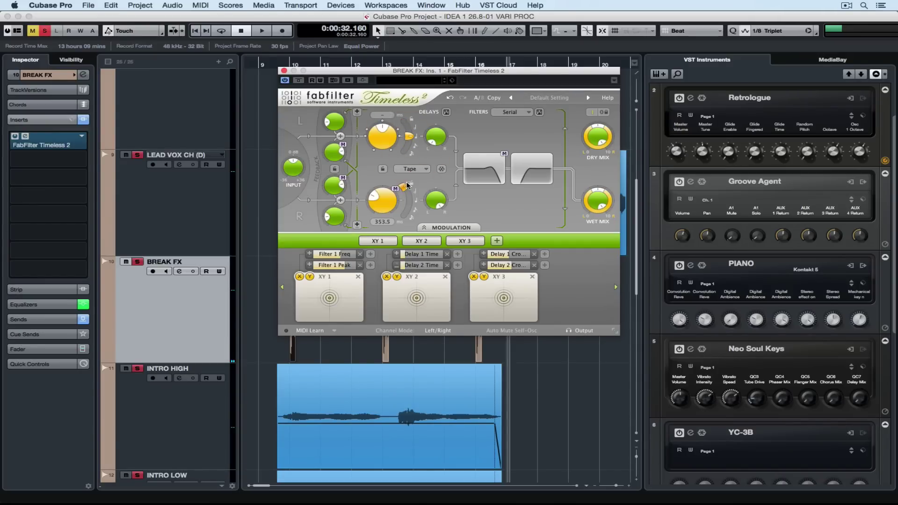
Sync both Timeless 2 delay times to the tempo and adjust the left and right feedback and cross feedback during playback
key(space)
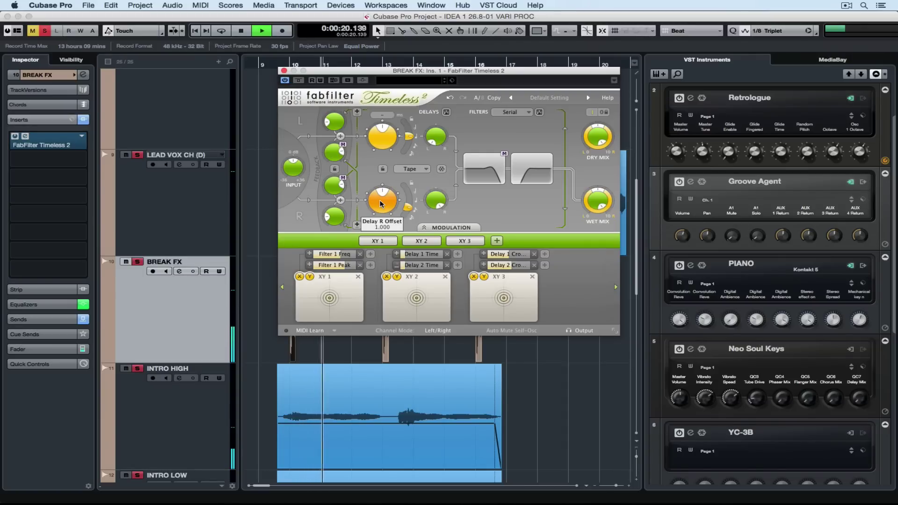
click(330, 124)
click(336, 163)
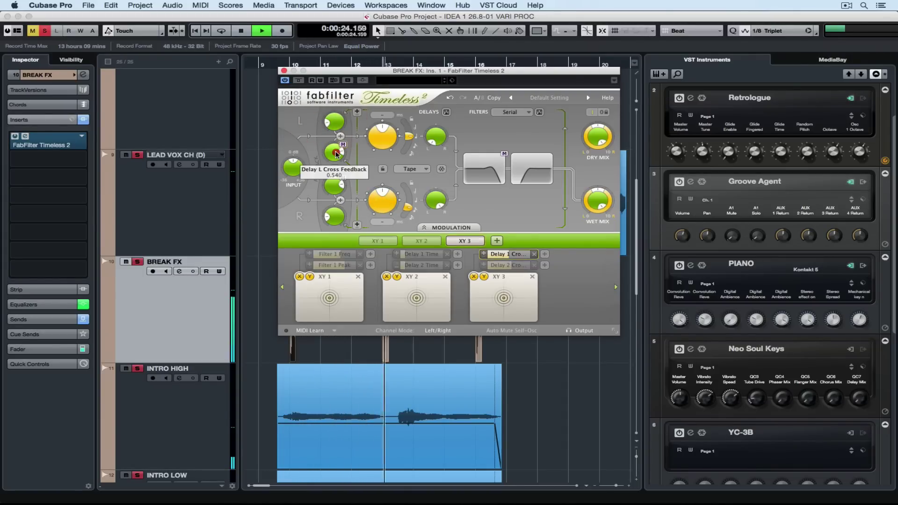
drag(337, 164, 330, 136)
click(335, 178)
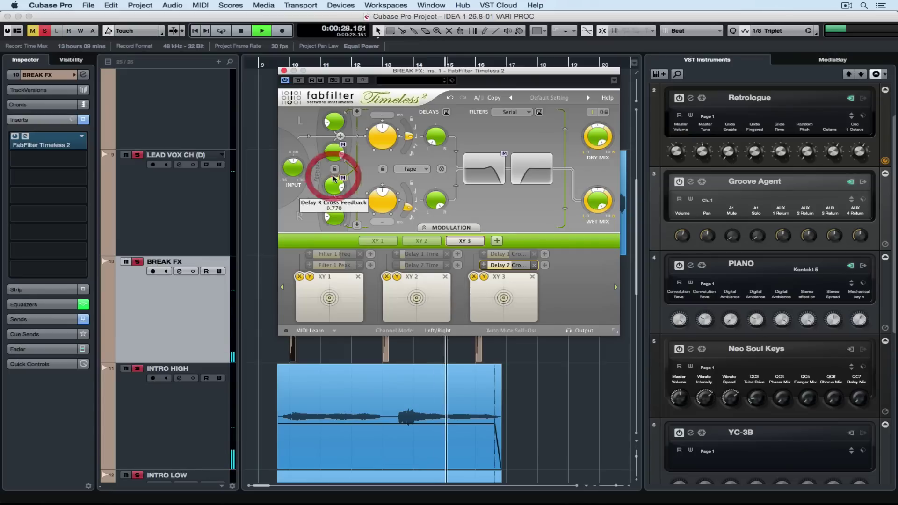
click(335, 218)
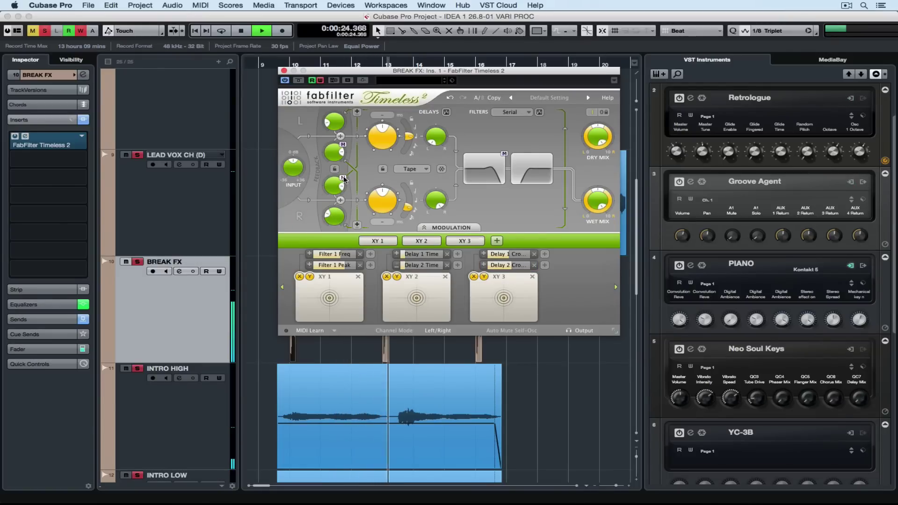
Record automation of Timeless 2's left cross feedback and delay sync offsets, and bring the Wet Level down to -INF dB
click(335, 156)
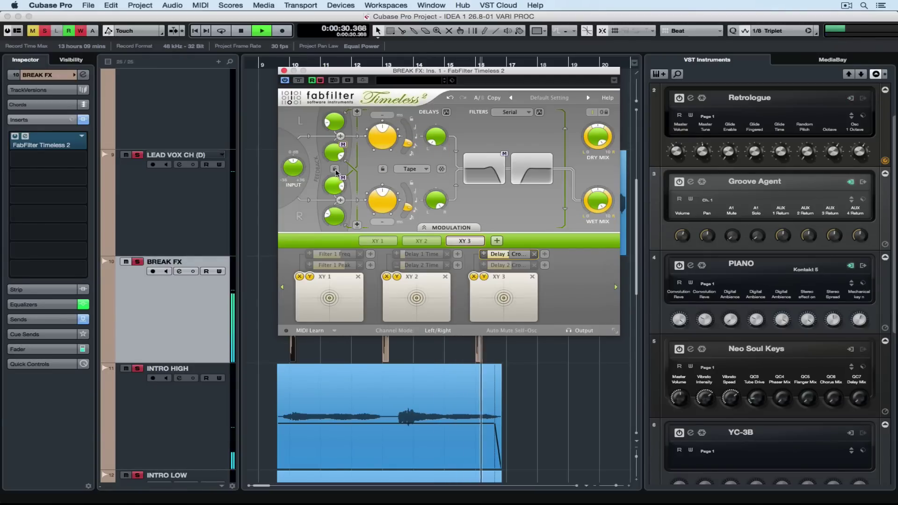
click(332, 149)
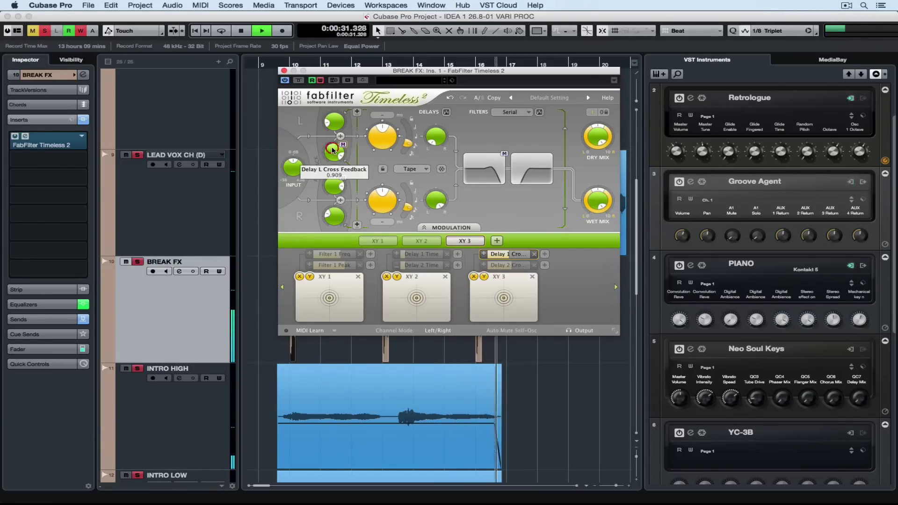
click(408, 210)
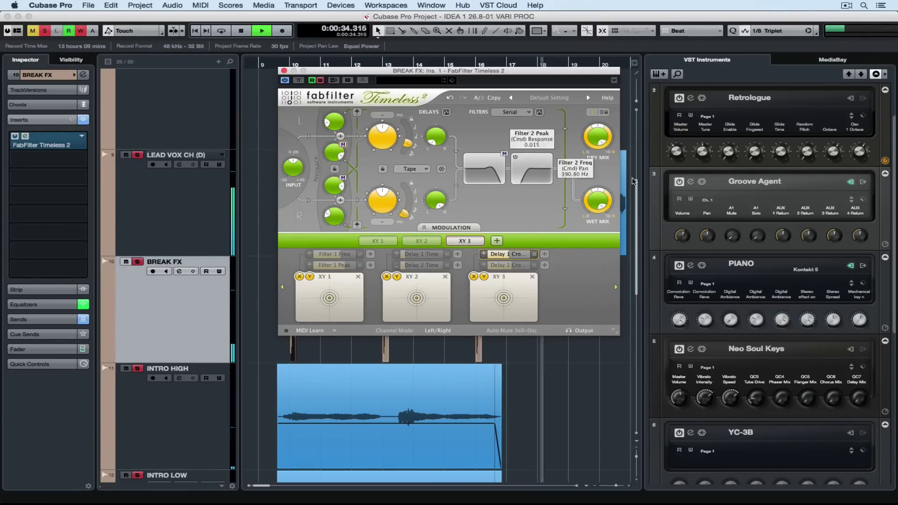
drag(598, 202, 586, 313)
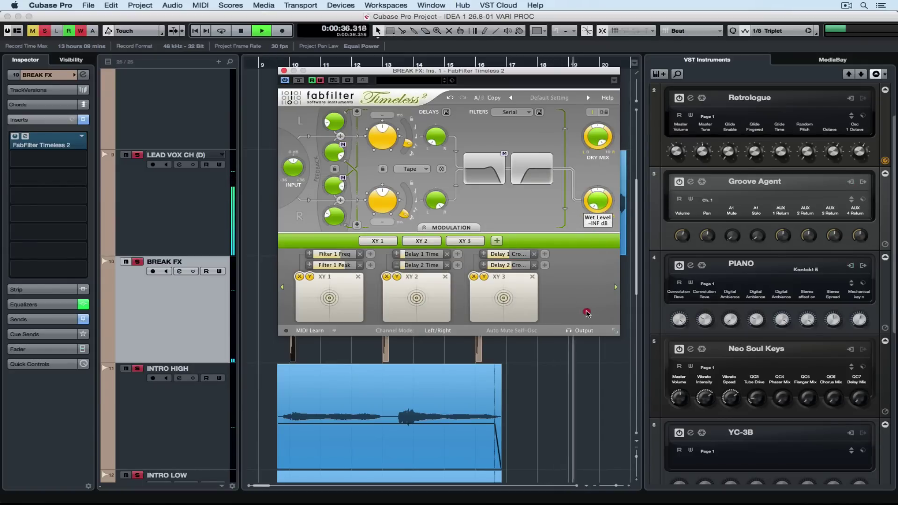
key(space)
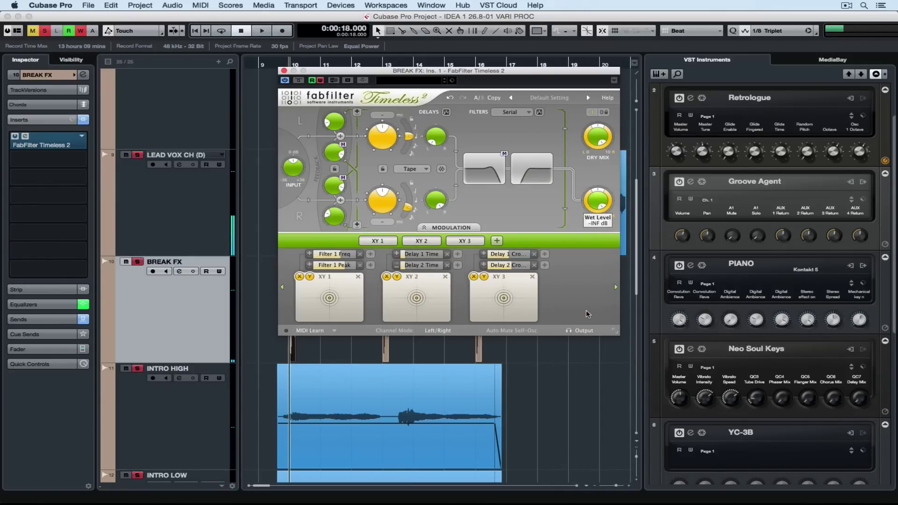
Show the used automation lanes of the BREAK FX track and move the Timeless 2 window clear of them
right_click(177, 311)
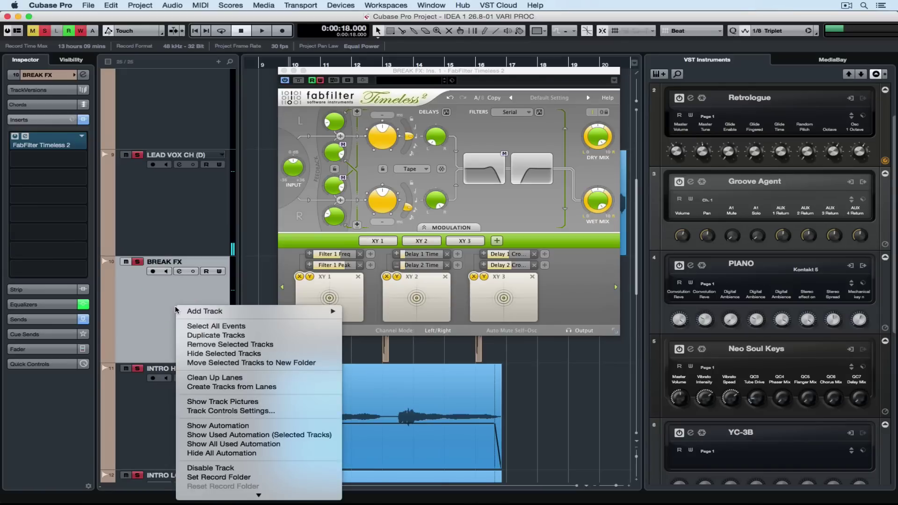
click(239, 435)
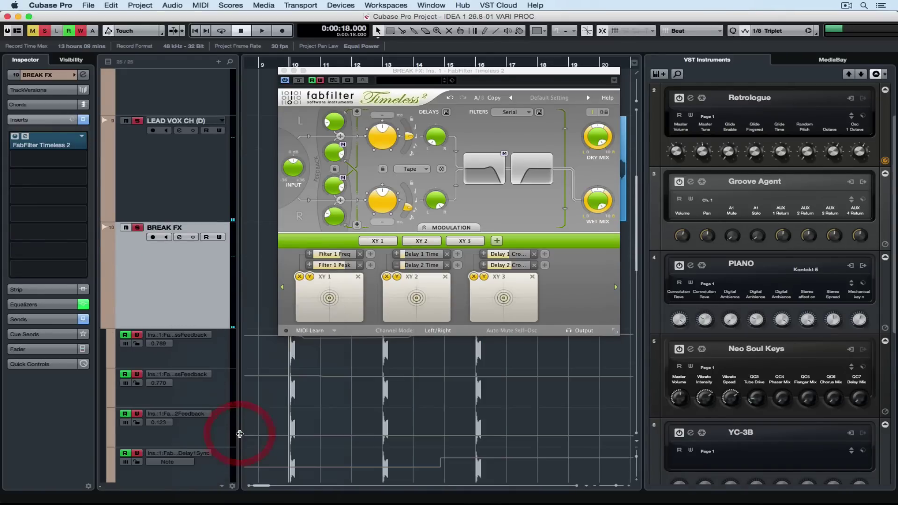
scroll(345, 397, down, 4)
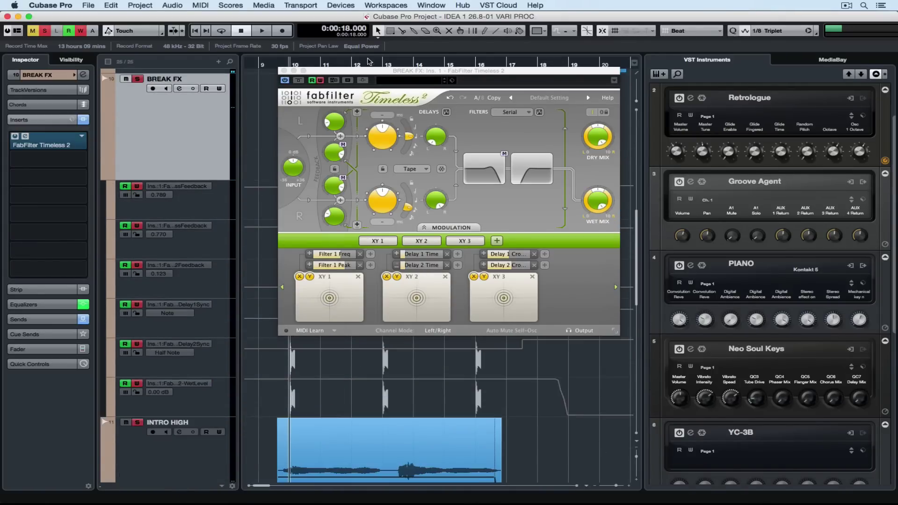
drag(339, 70, 543, 38)
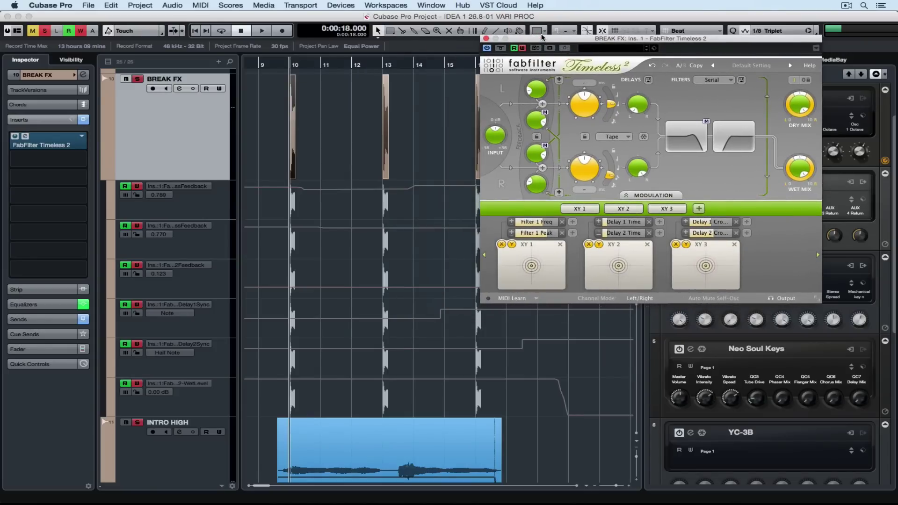
Play the BREAK FX track from bar 10 past bar 16 to review how the recorded automation lanes follow the playback
key(h)
key(h)
key(h)
key(h)
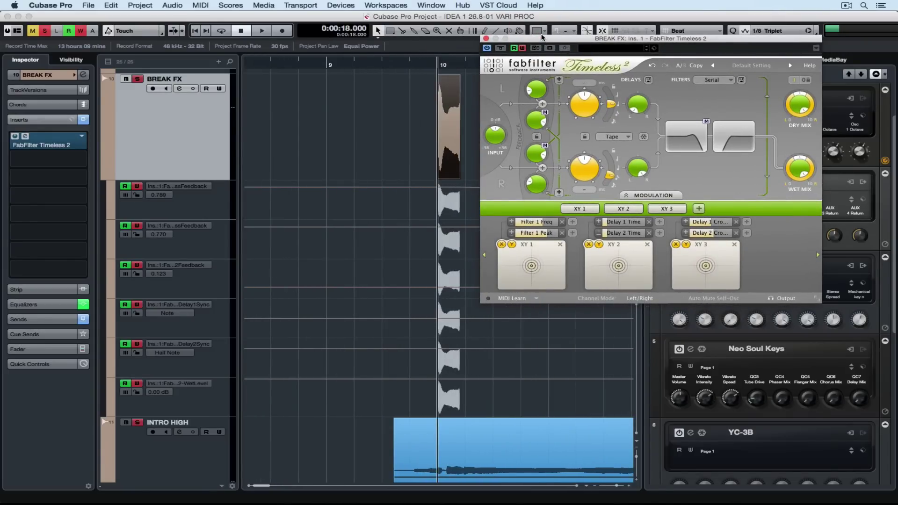
drag(617, 38, 692, 20)
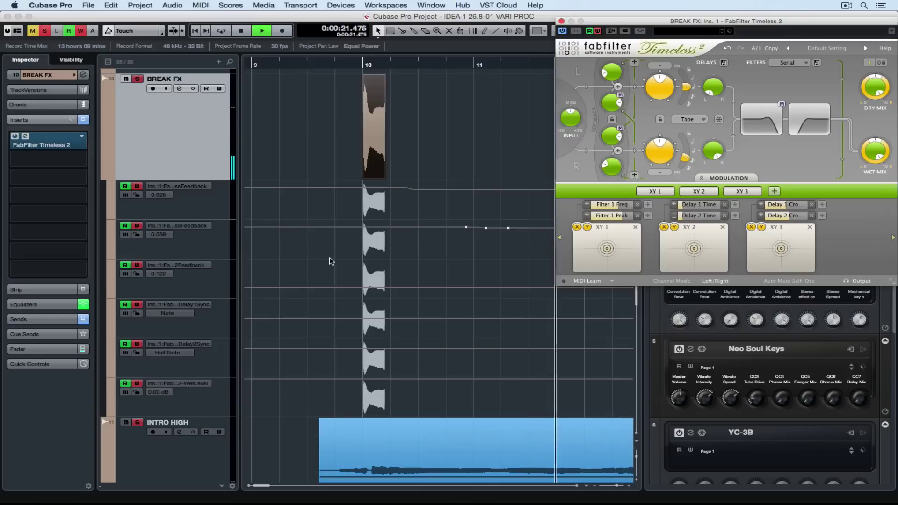
click(173, 30)
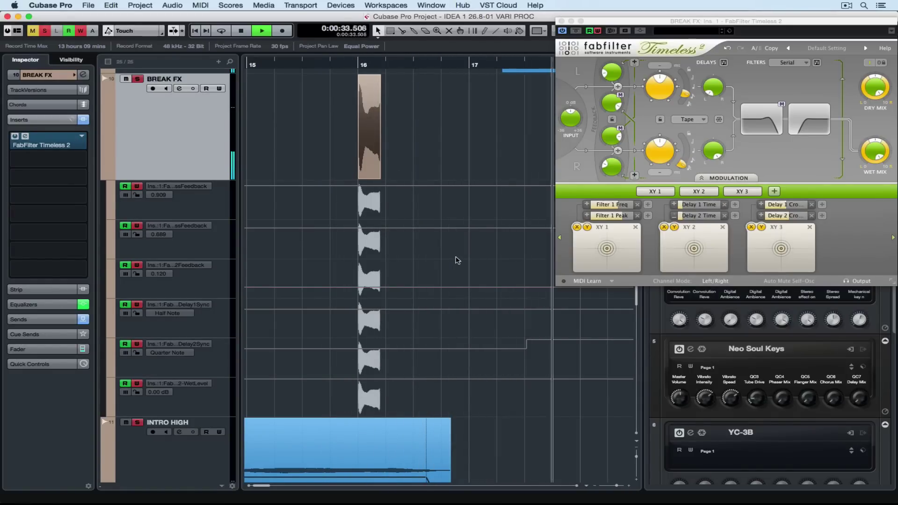
key(space)
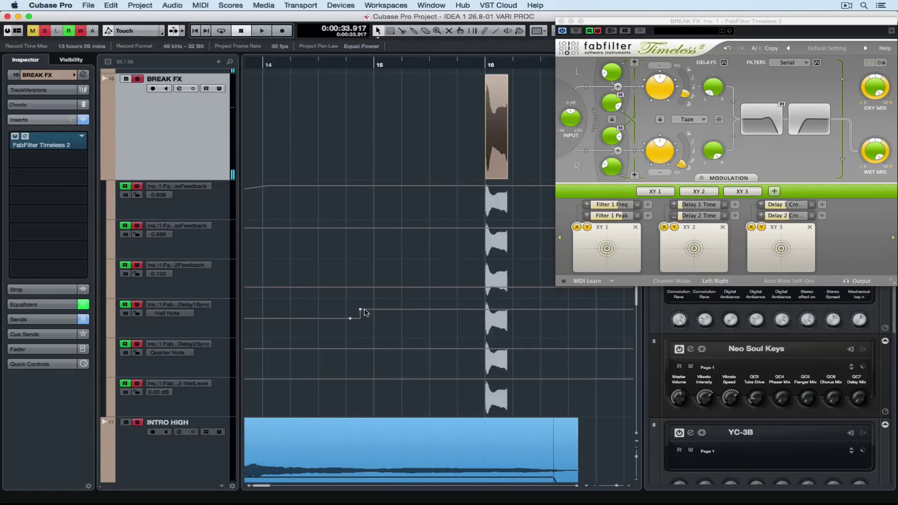
Range-select the Delay1Sync automation step just before bar 15 and reposition it along its lane
drag(301, 315, 427, 315)
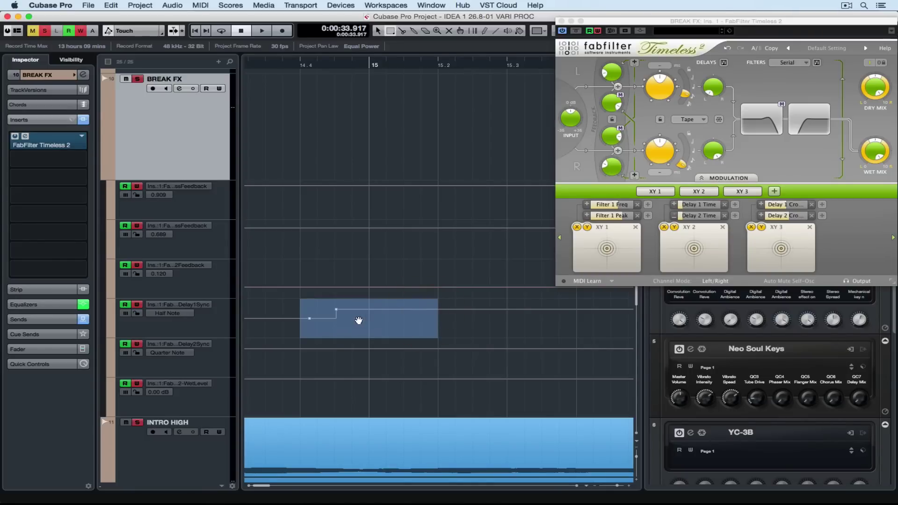
drag(359, 321, 469, 317)
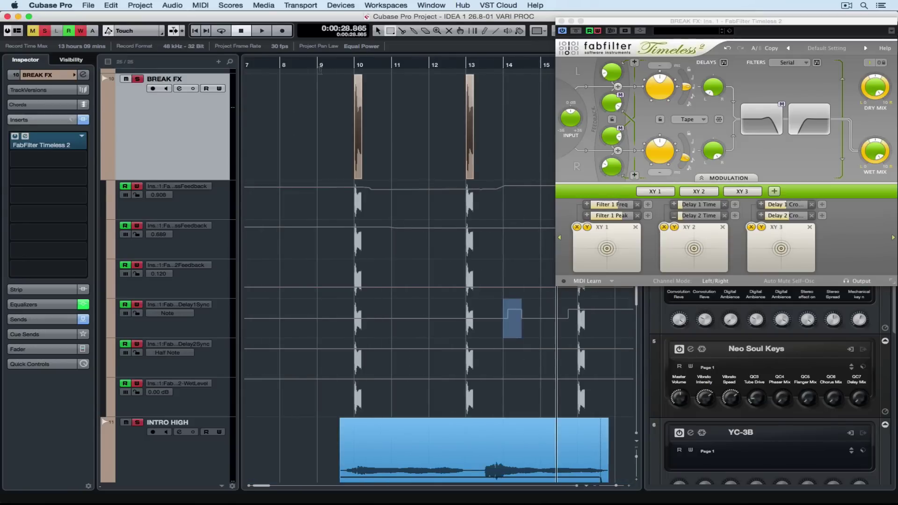
Play from just after bar 9 and record automation moves of Timeless 2's XY 1, XY 2 and XY 3 controllers
drag(322, 66, 326, 66)
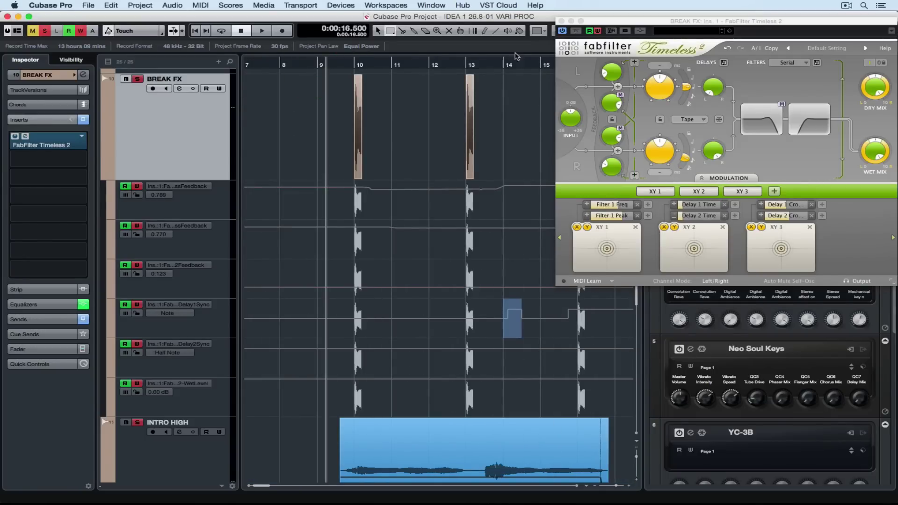
key(space)
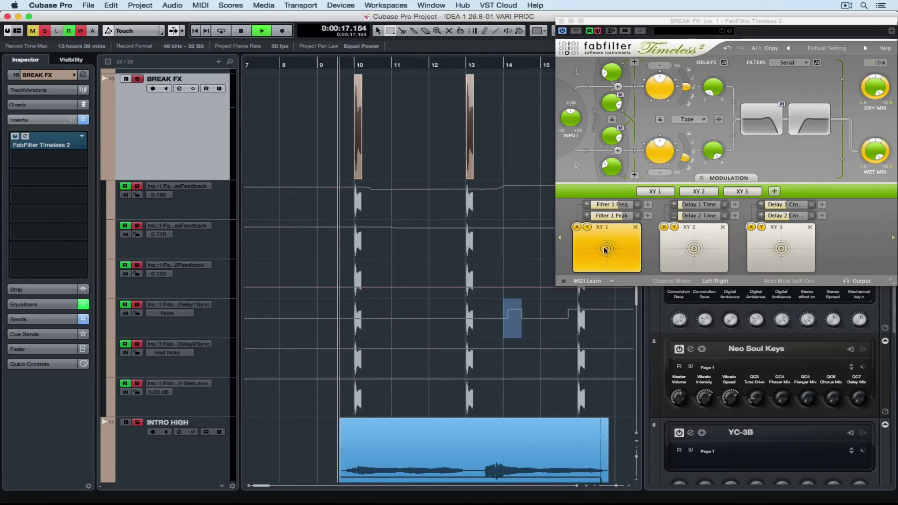
click(606, 249)
mouse_move(607, 249)
mouse_down()
mouse_move(616, 234)
mouse_move(593, 233)
mouse_move(631, 229)
mouse_move(628, 252)
mouse_move(591, 247)
mouse_up()
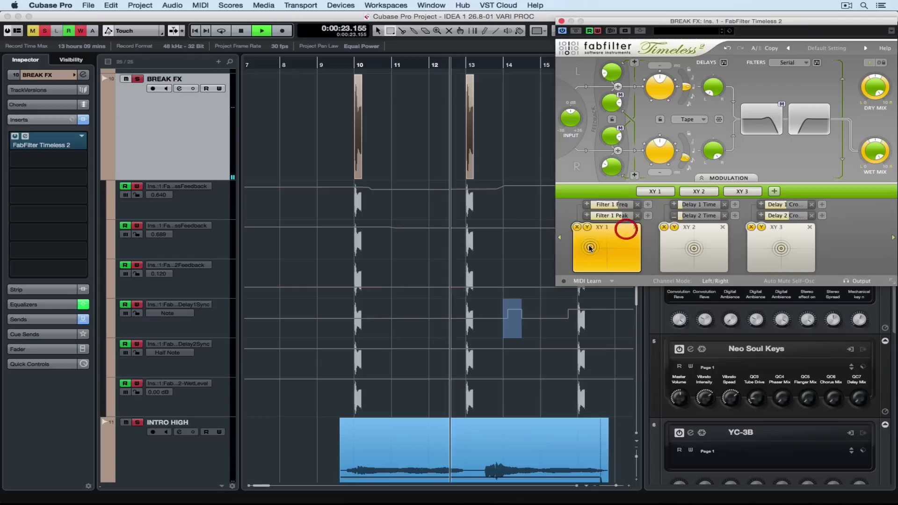
click(694, 250)
mouse_move(693, 248)
mouse_down()
mouse_move(711, 245)
mouse_move(679, 237)
mouse_move(674, 252)
mouse_move(690, 261)
mouse_move(710, 234)
mouse_up()
click(782, 248)
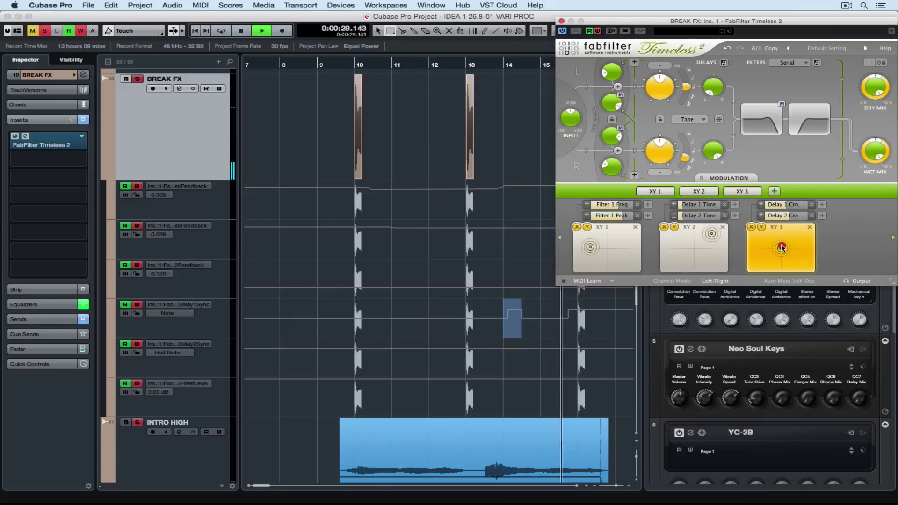
mouse_move(781, 246)
mouse_down()
mouse_move(798, 228)
mouse_move(767, 237)
mouse_move(786, 254)
mouse_move(781, 236)
mouse_move(779, 243)
mouse_up()
key(space)
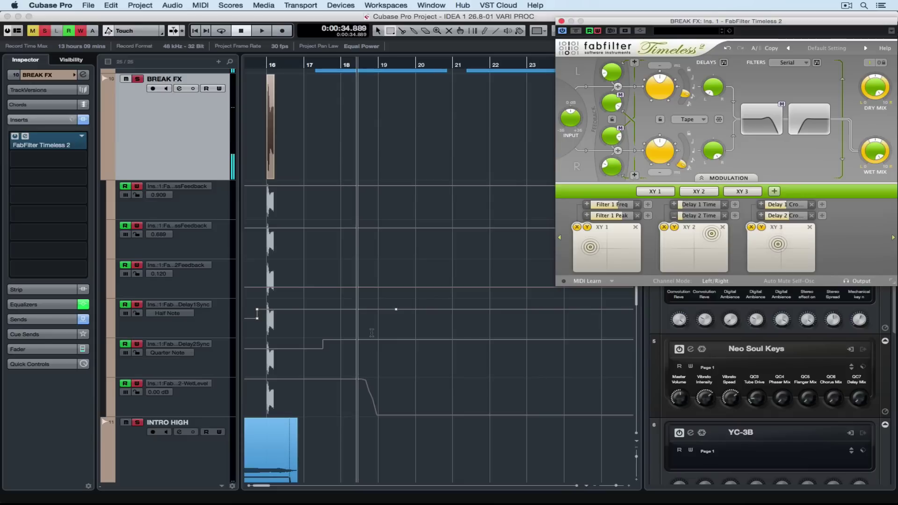
Show the used automation of BREAK FX again to include the XY controller lanes, and close the Timeless 2 window
key(h)
key(h)
key(h)
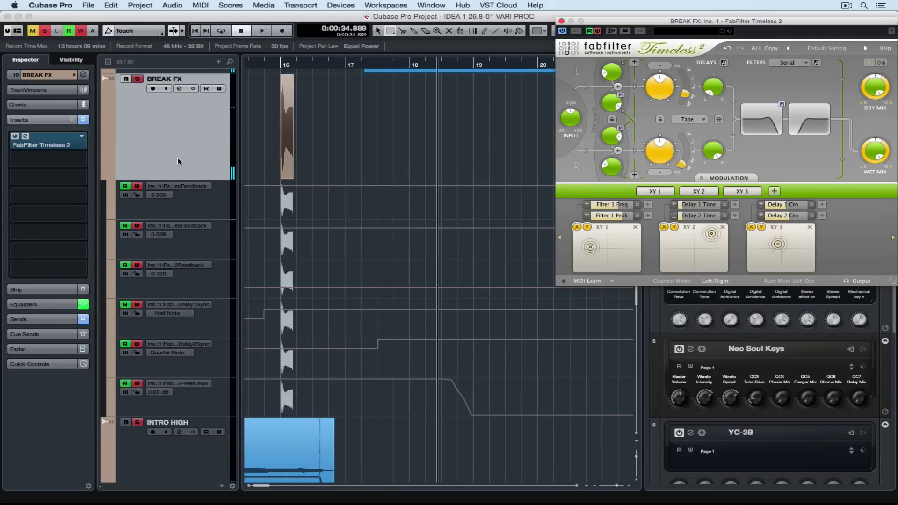
right_click(187, 143)
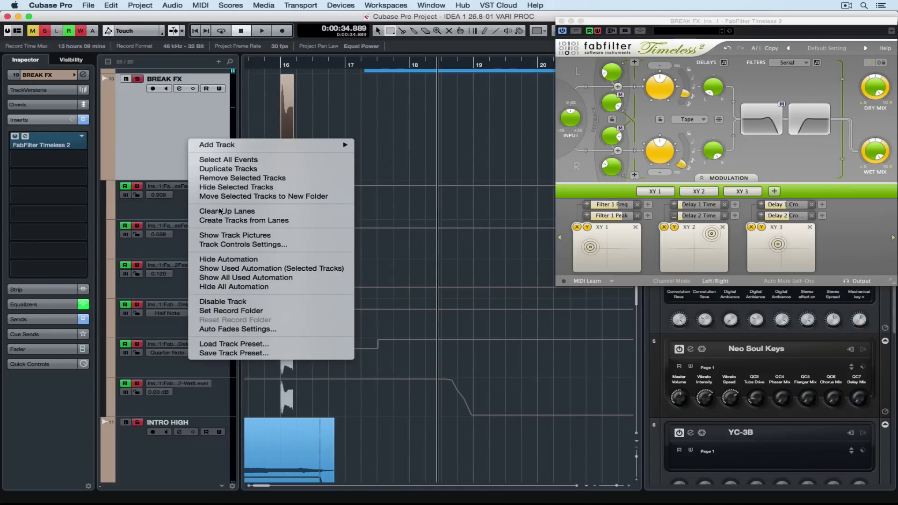
click(226, 268)
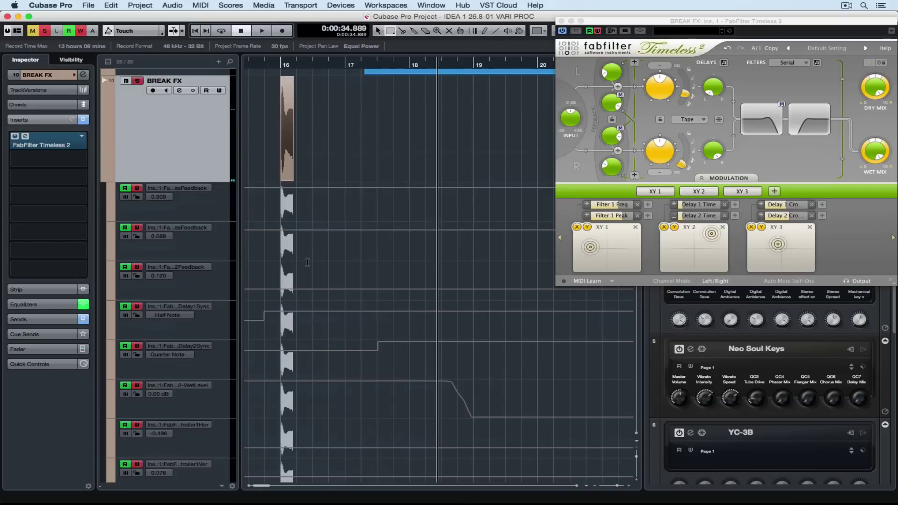
click(561, 21)
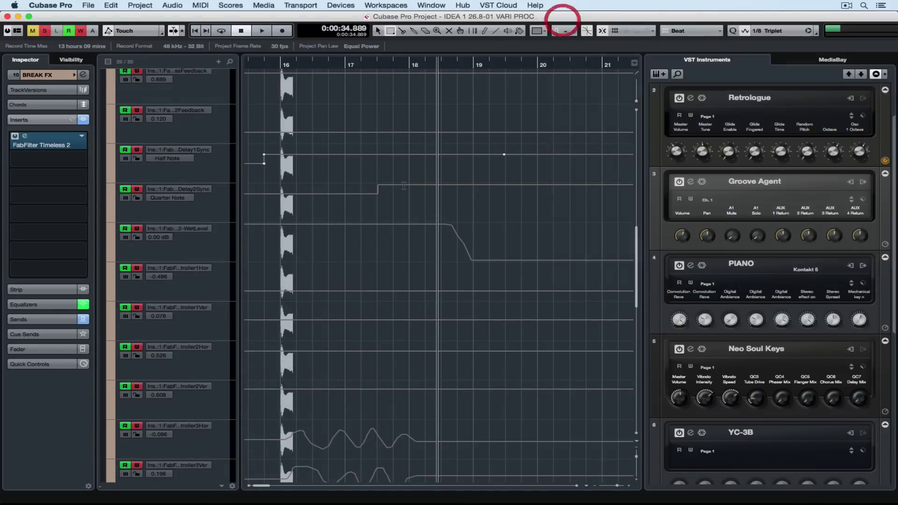
Examine the recorded XY controller curves and the other BREAK FX automation lanes up close around bar 16
key(h)
key(h)
scroll(314, 283, left, 5)
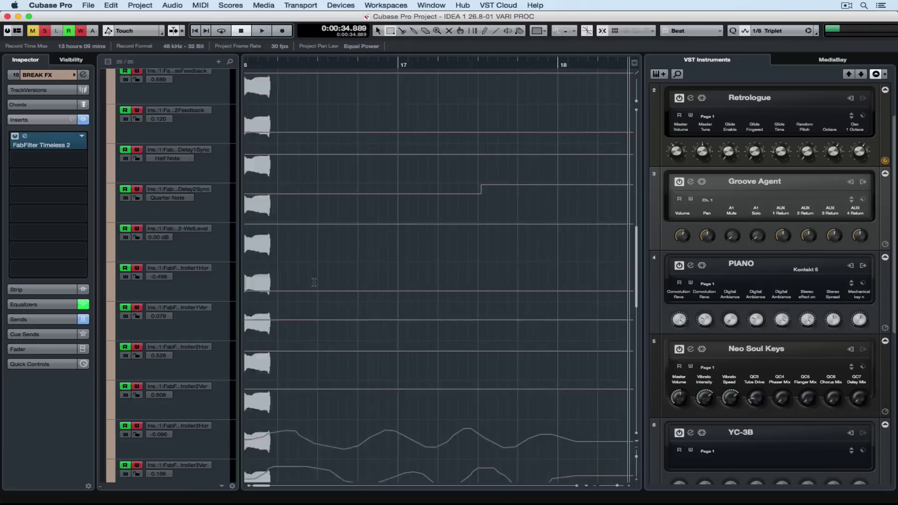
key(h)
key(h)
key(h)
key(h)
key(h)
key(h)
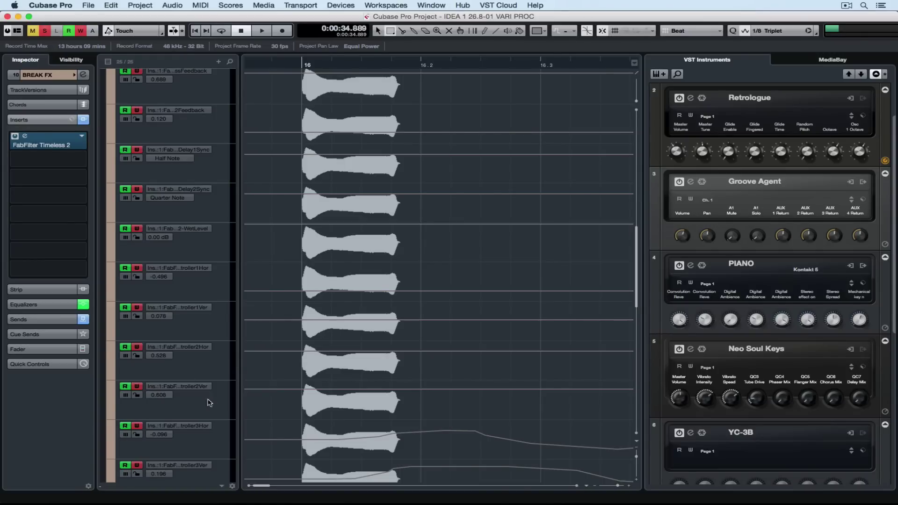
scroll(169, 335, up, 10)
scroll(169, 336, down, 5)
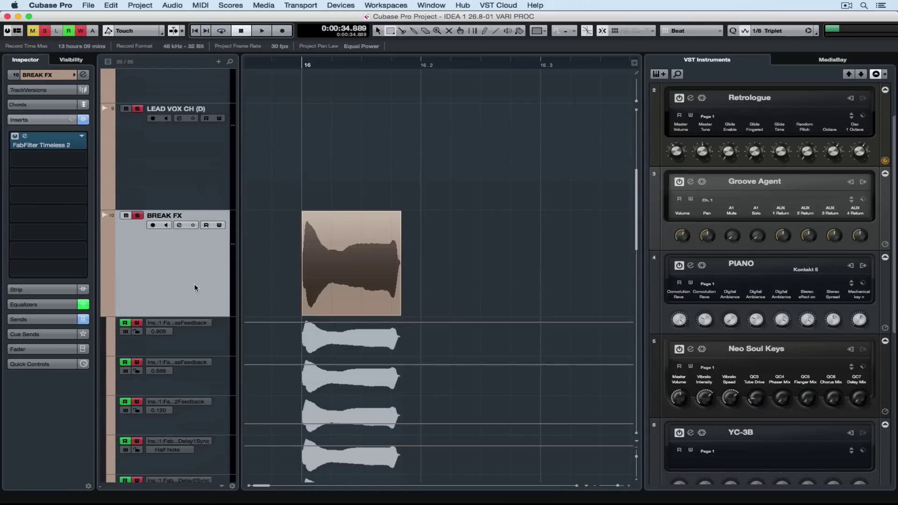
Hide the BREAK FX track's automation lanes and open the Automation Panel
right_click(176, 260)
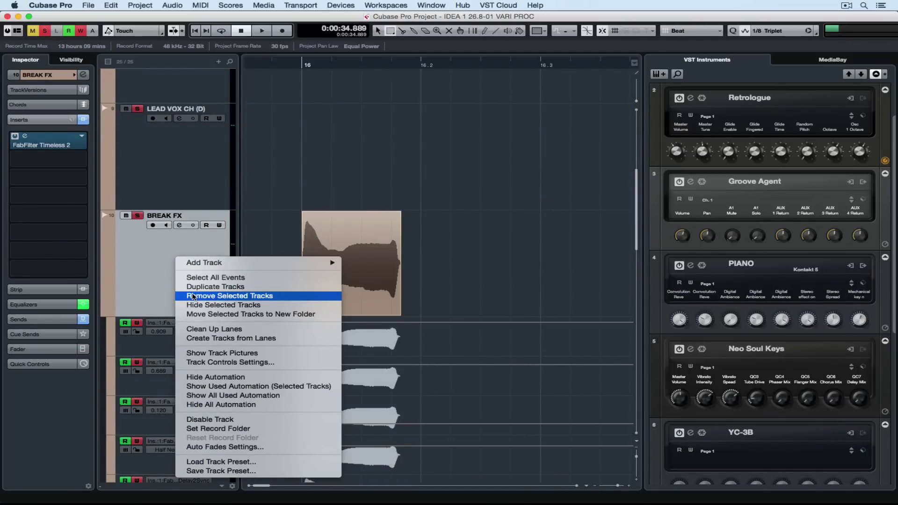
click(208, 379)
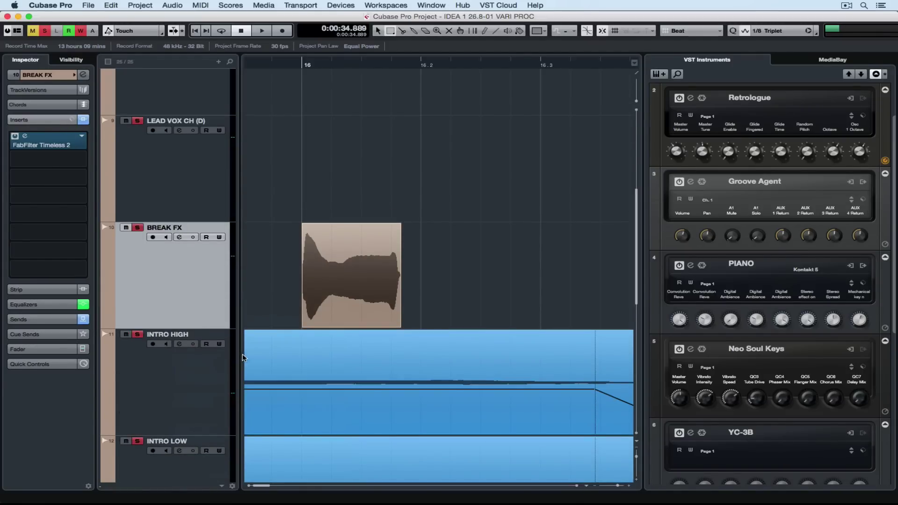
click(132, 5)
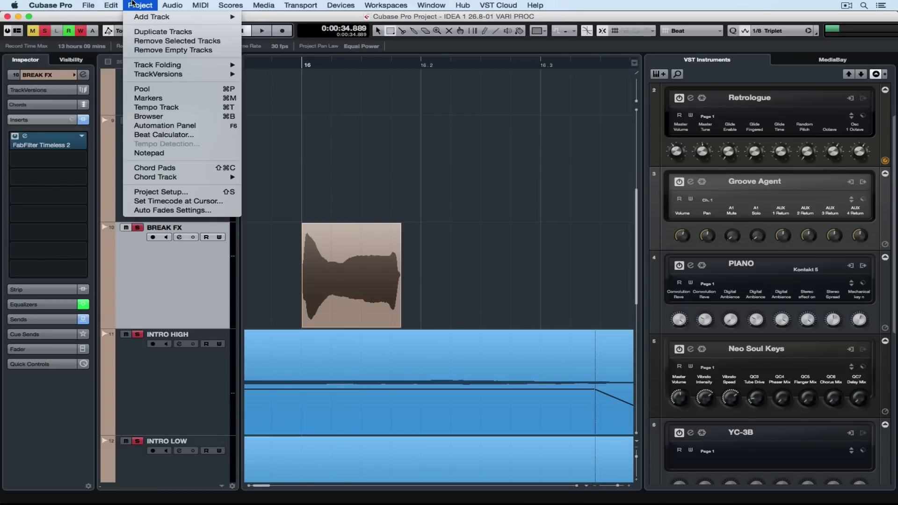
click(140, 125)
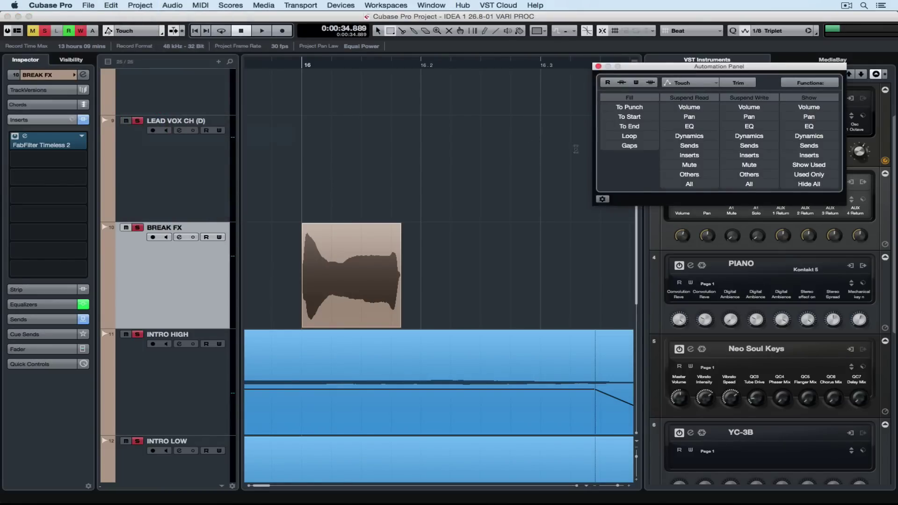
Display the Volume, Dynamics, Sends and Inserts automation lanes in turn for the project's tracks
click(809, 108)
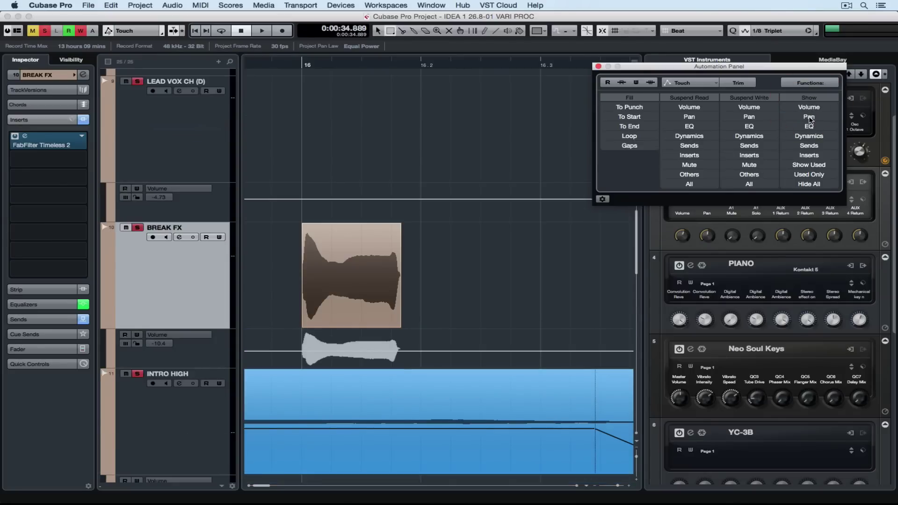
click(808, 137)
click(808, 146)
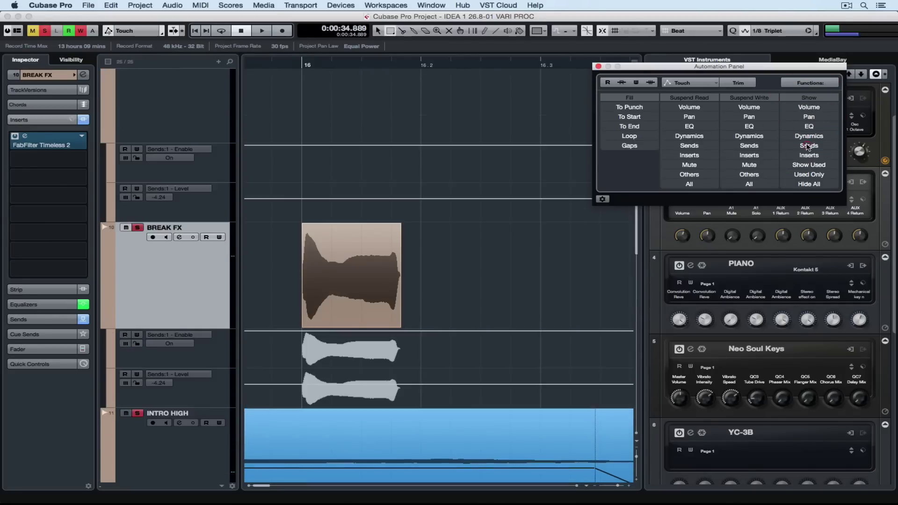
click(808, 156)
scroll(605, 254, down, 10)
scroll(605, 254, up, 9)
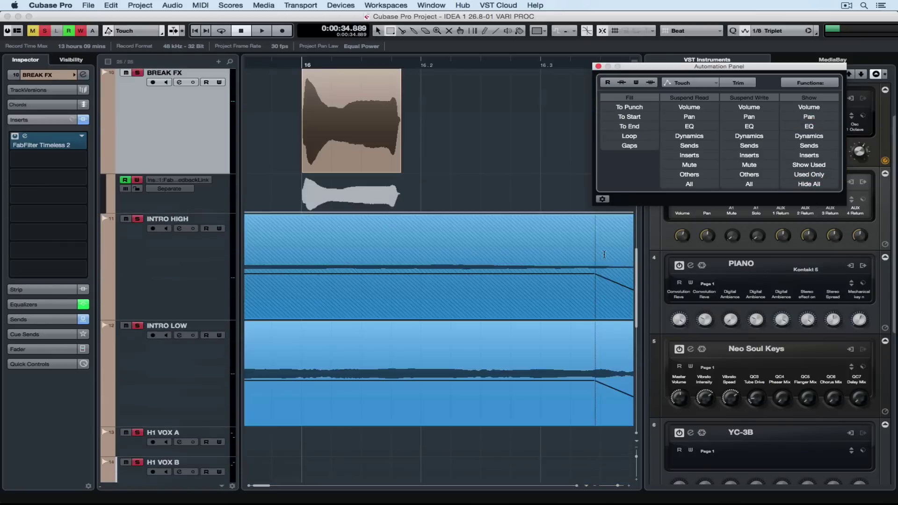
Use the Automation Panel's Show Used option to display the used automation lanes and look through those of BREAK FX
click(817, 167)
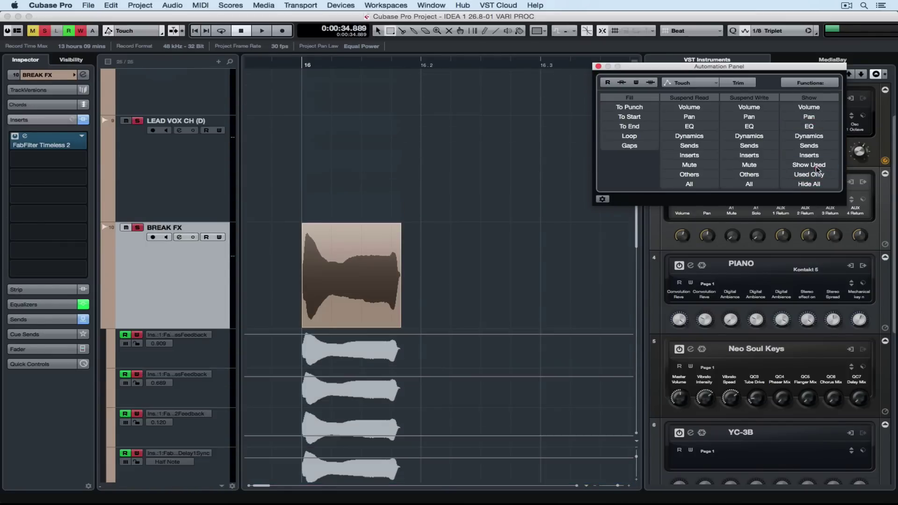
scroll(540, 279, down, 8)
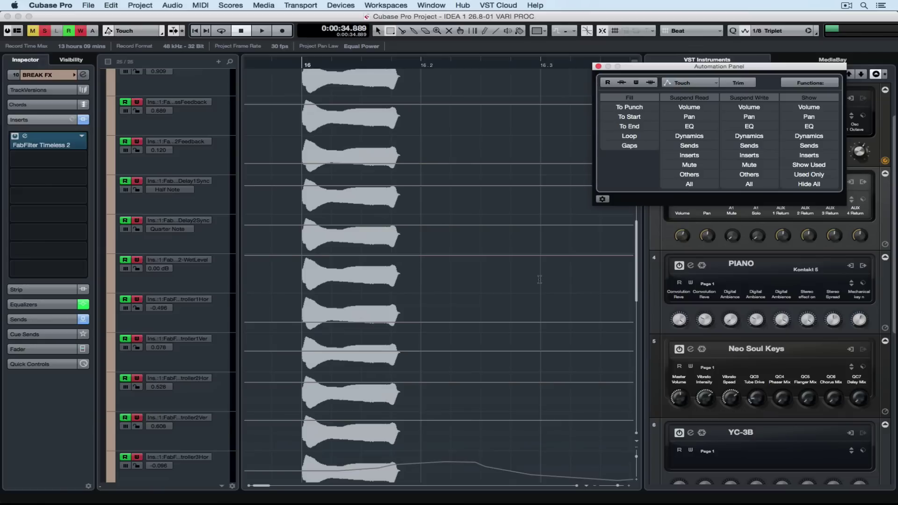
scroll(540, 279, up, 4)
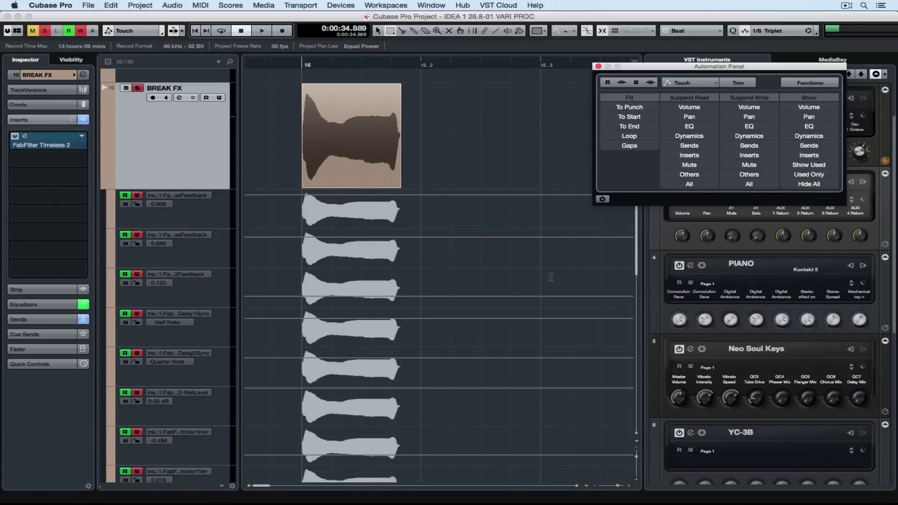
click(846, 5)
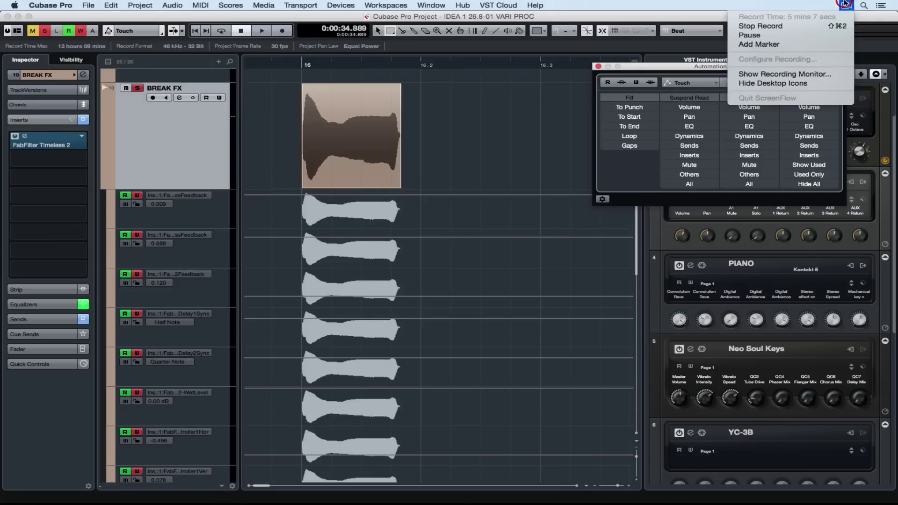